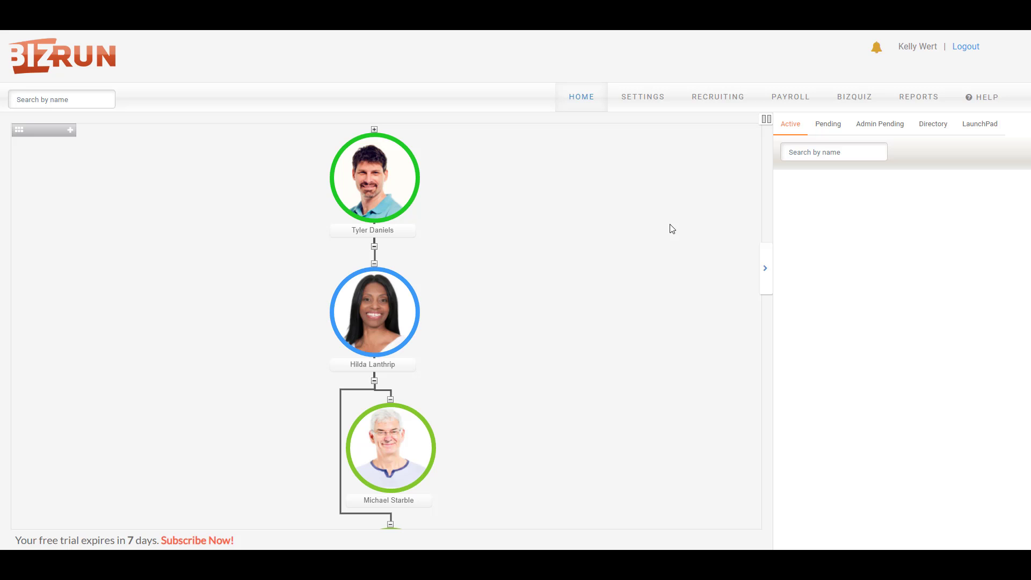
- Enable 'Login with Username-No email address' in the General company settings and submit
click(640, 102)
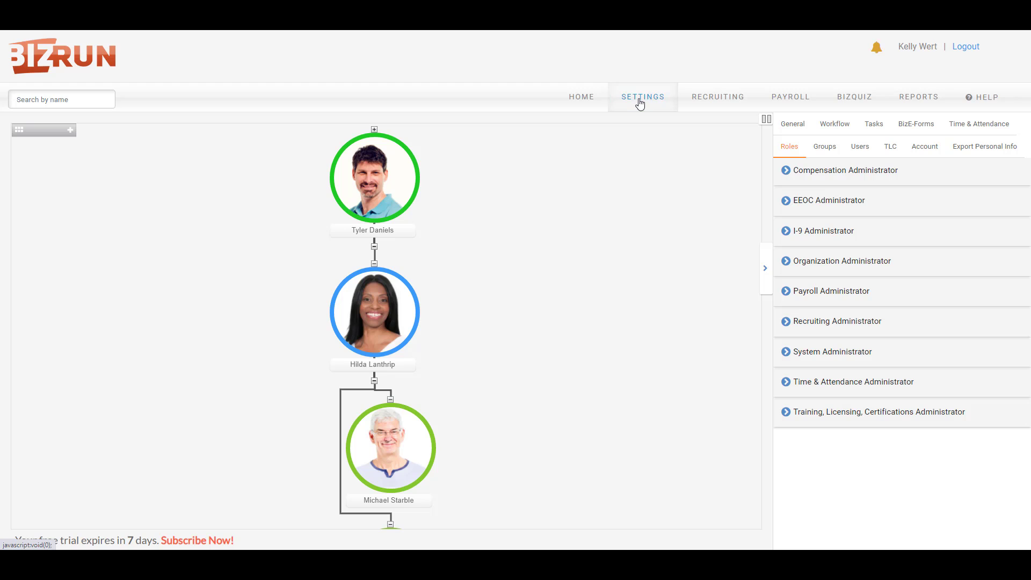
click(799, 124)
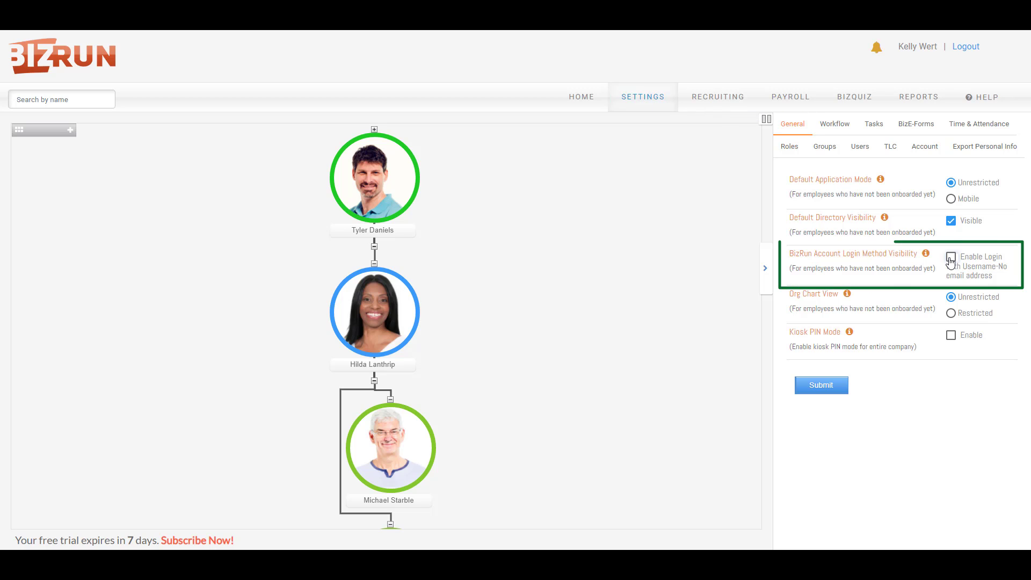
click(950, 259)
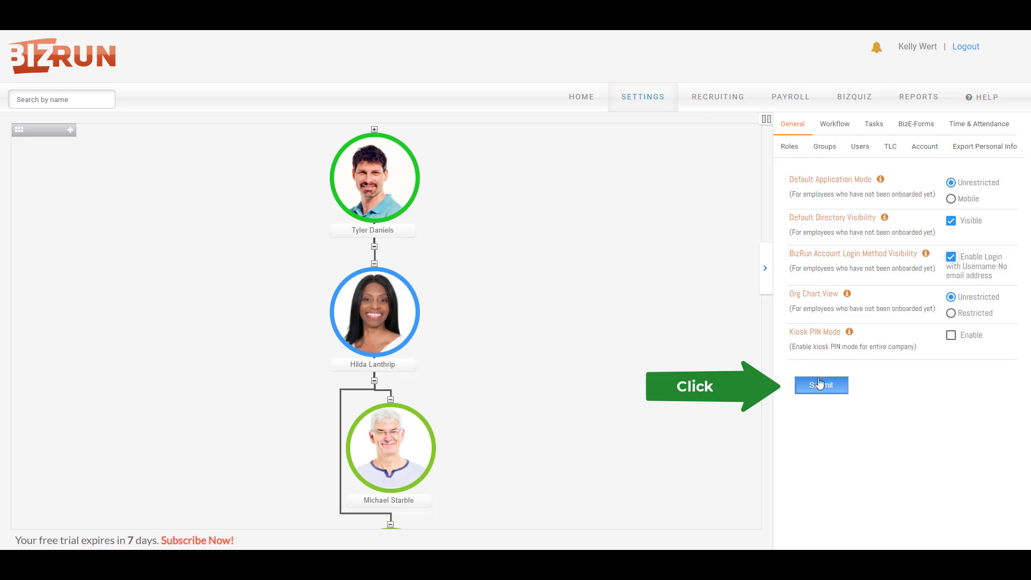
click(824, 386)
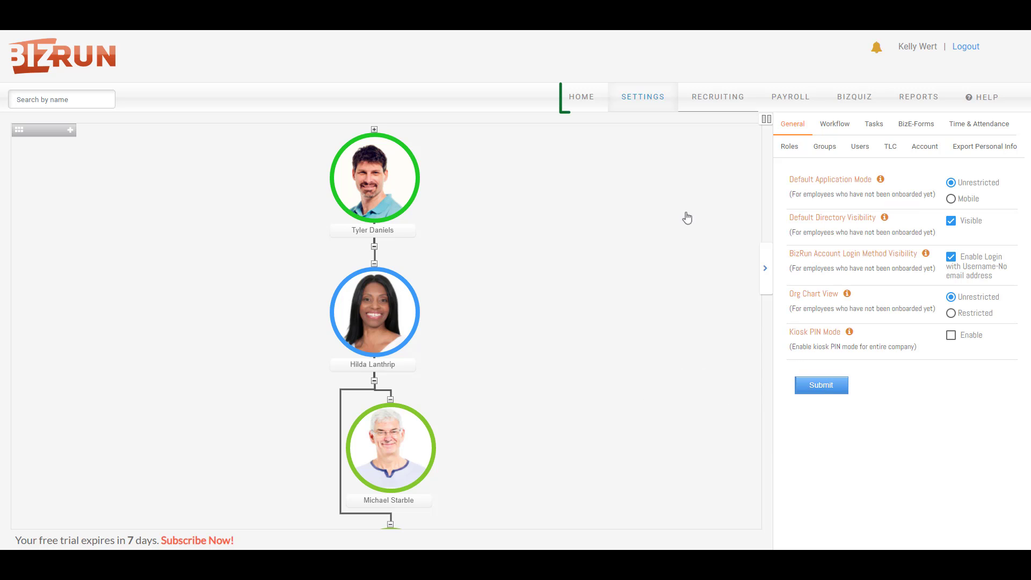
- Return to the home LaunchPad list of people and start onboarding a new person
click(590, 99)
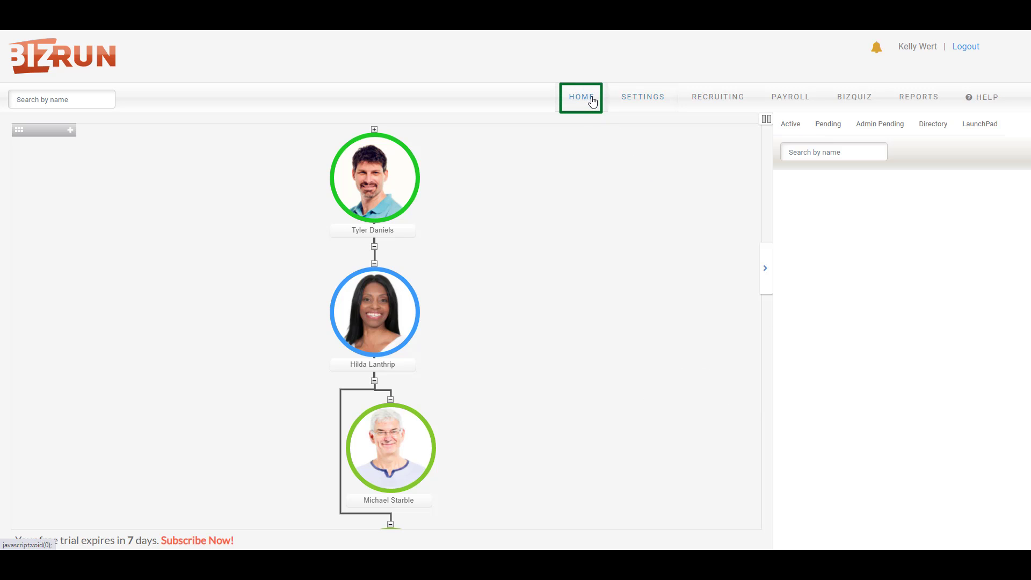
click(980, 124)
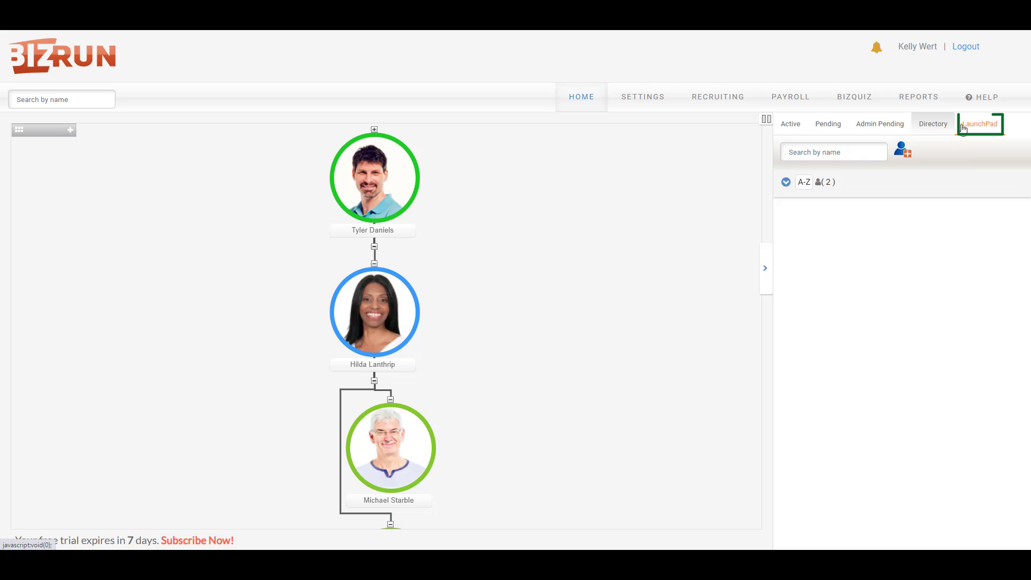
click(904, 150)
- Enter the new employee's first, last and preferred names
click(530, 126)
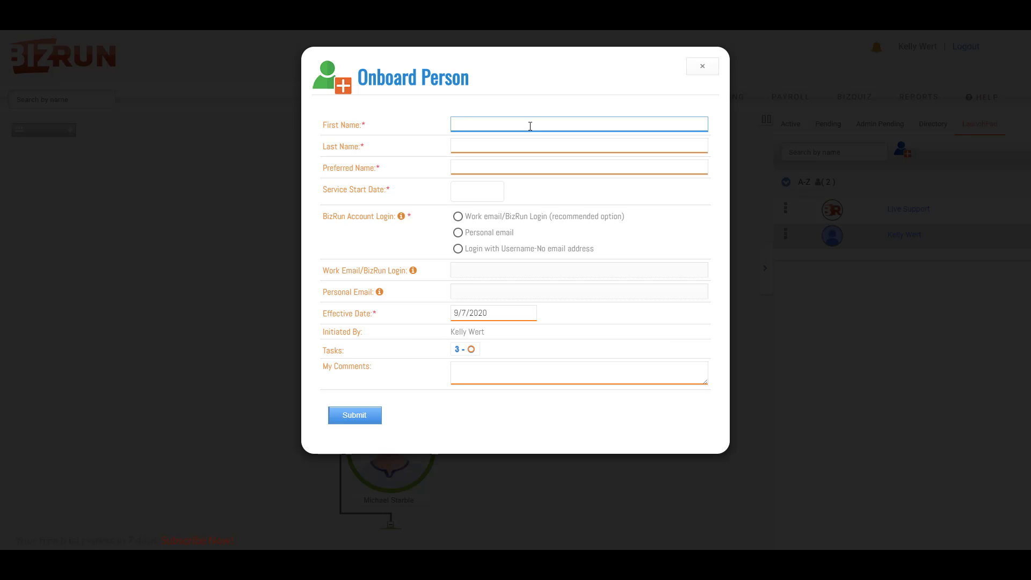
key(Tab)
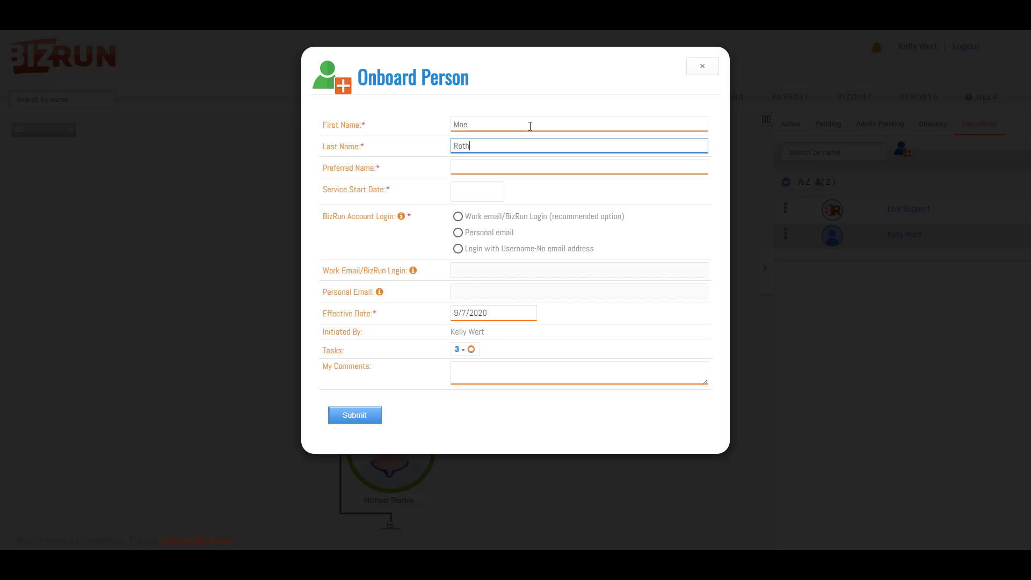
key(Tab)
text(Moe)
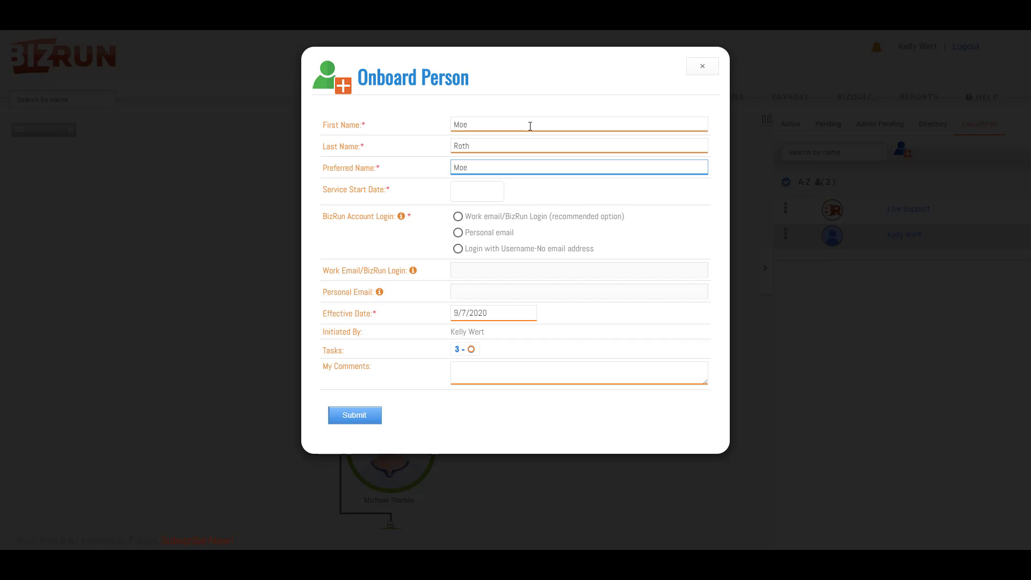
- Set start date 09/07/2020, choose username-only login, enter a temporary password, and submit
click(469, 195)
click(483, 260)
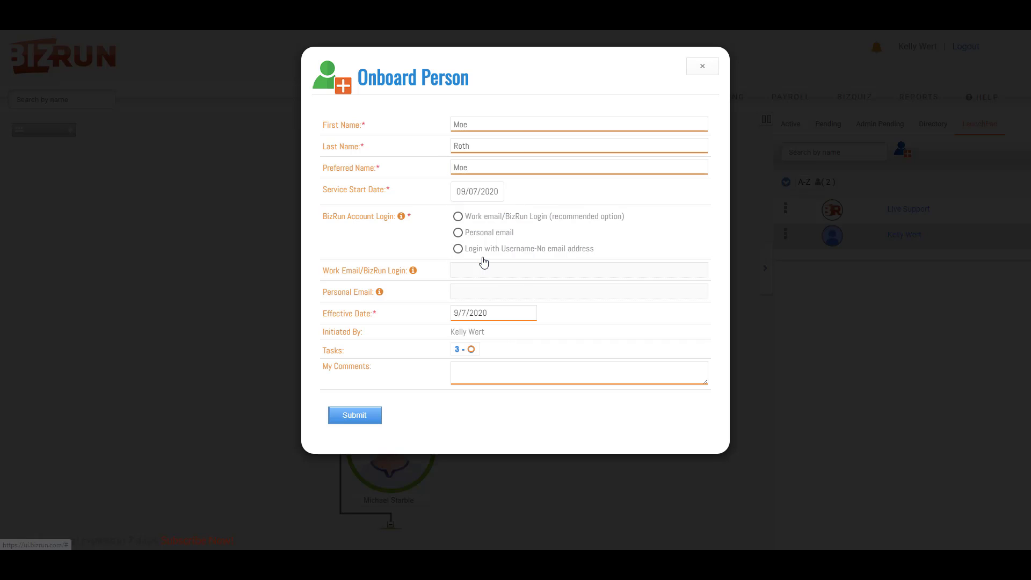
click(457, 249)
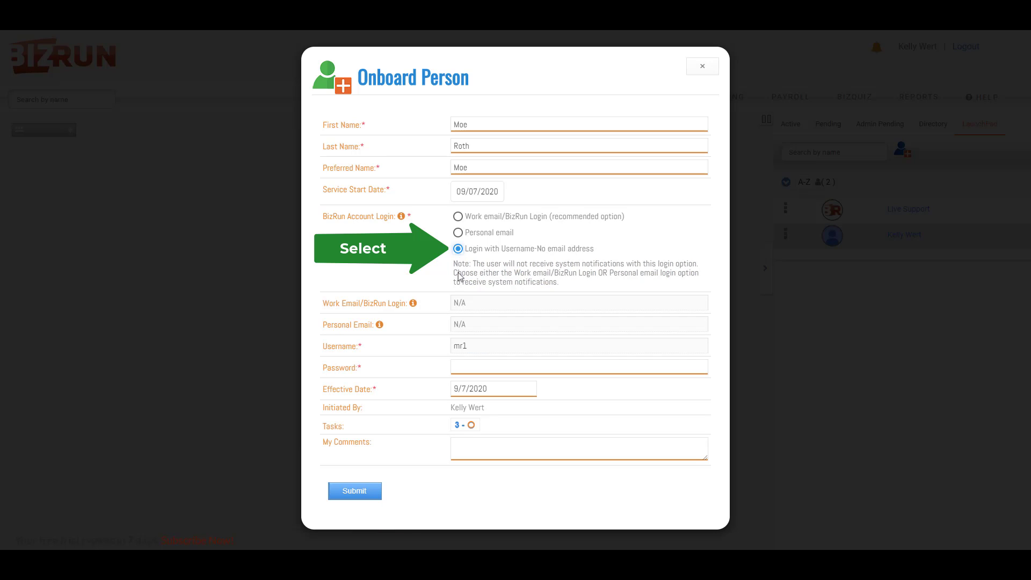
click(461, 363)
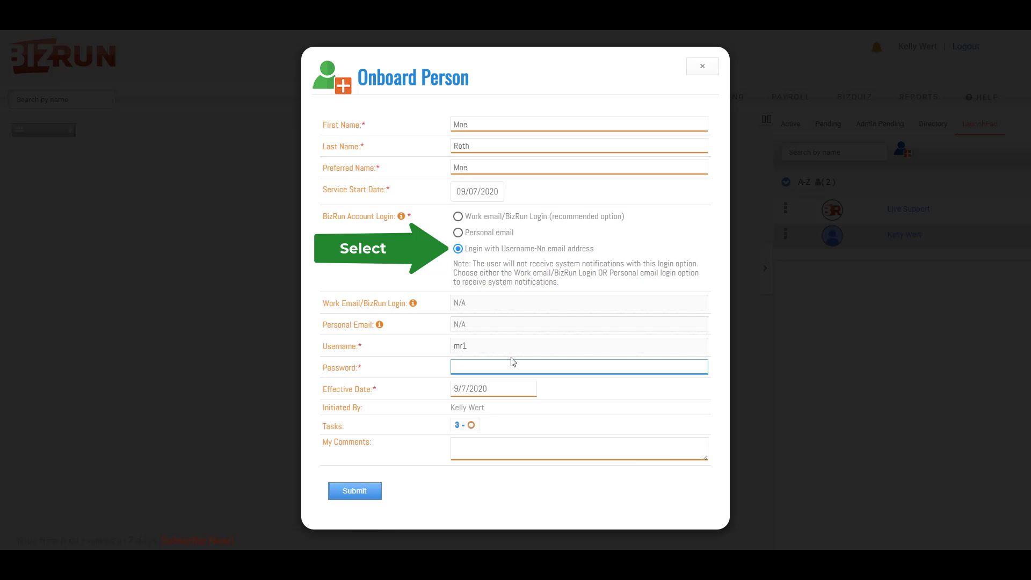
text(Pass)
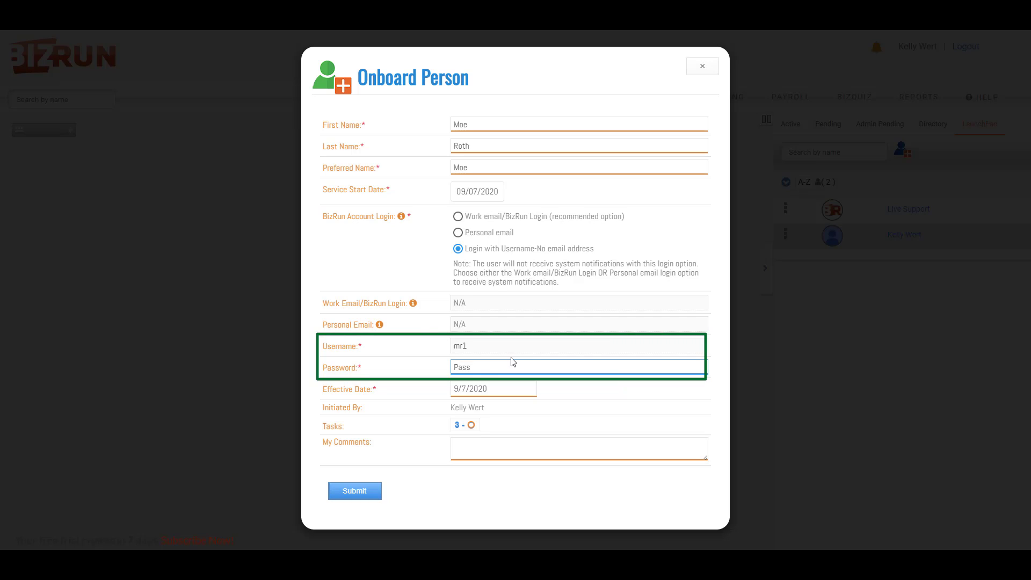
text(123Word)
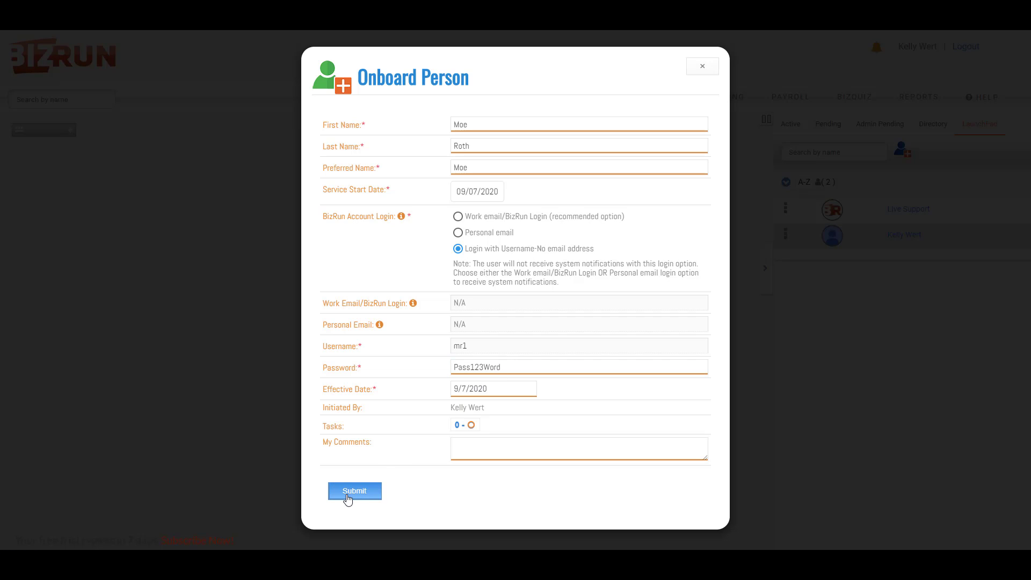
click(354, 491)
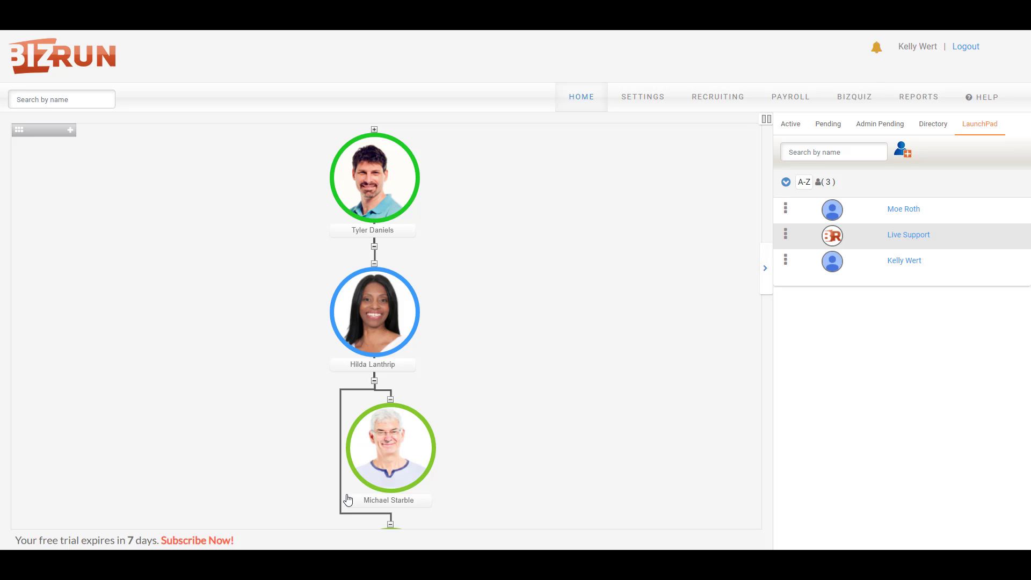
- Check the username login on the new employee's Personal Info Contact tab, then close the record
click(896, 210)
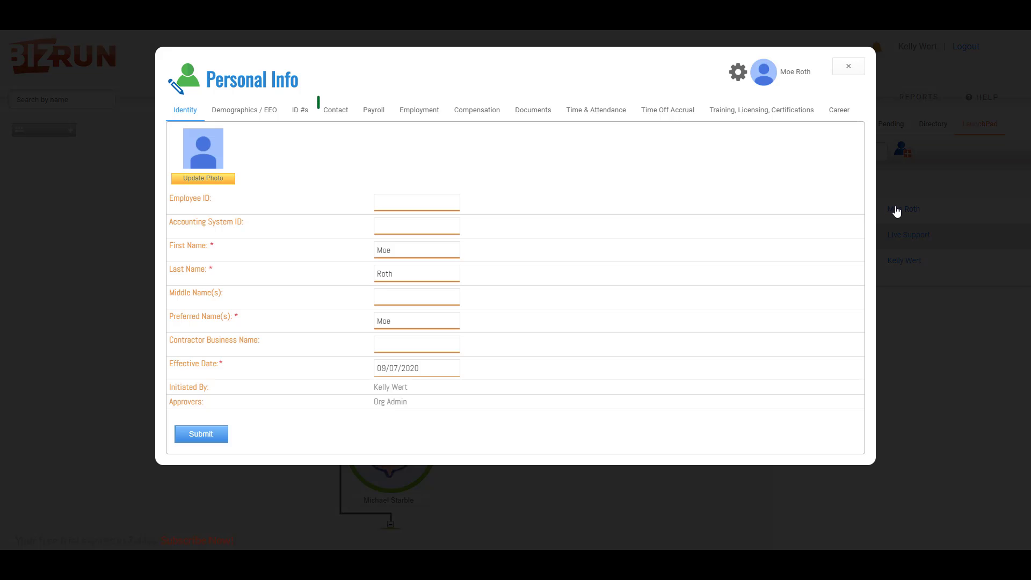
click(344, 114)
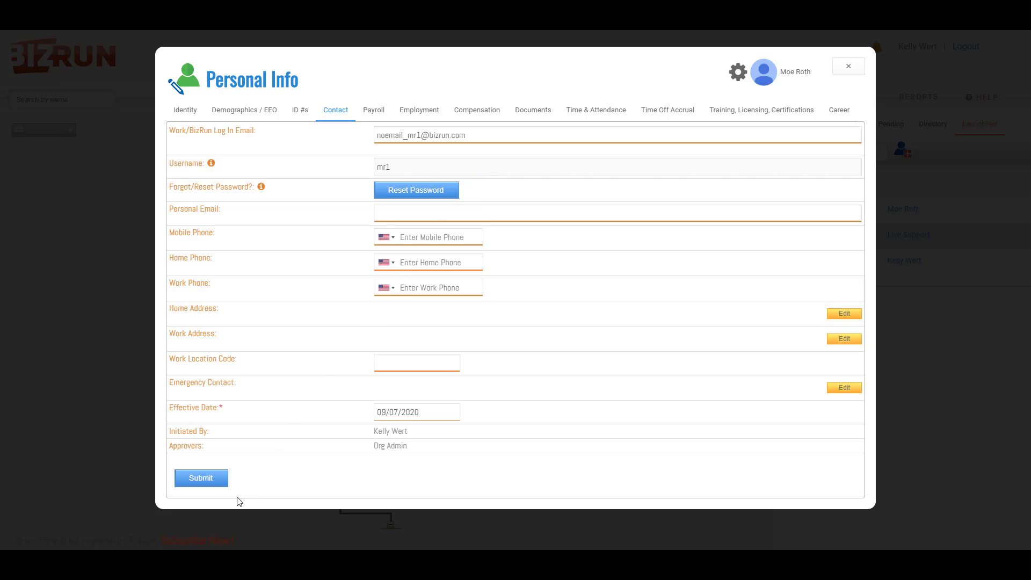
click(848, 69)
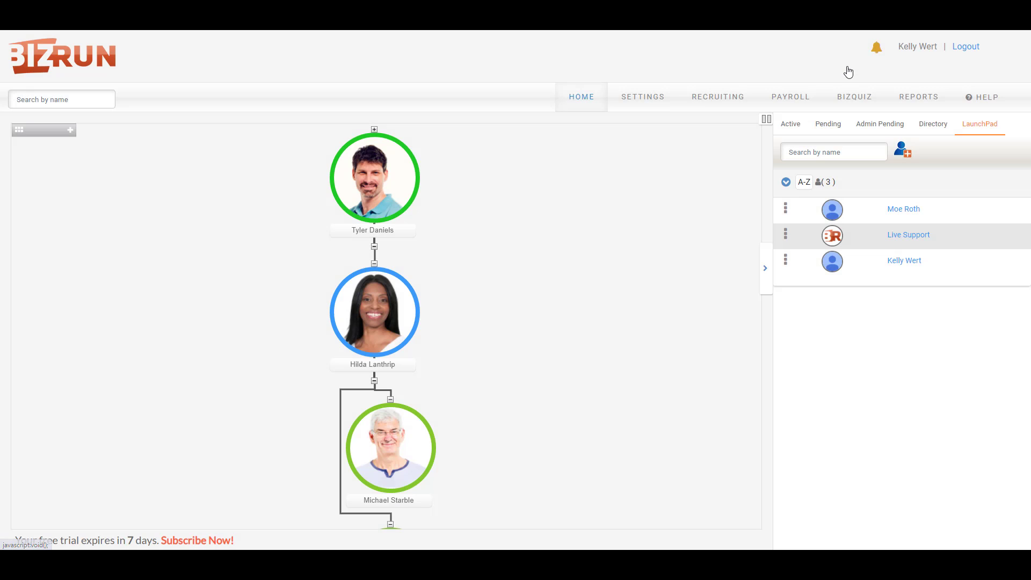
- Find the new employee in the Users invite list, review, and send their invitation
click(645, 98)
click(858, 147)
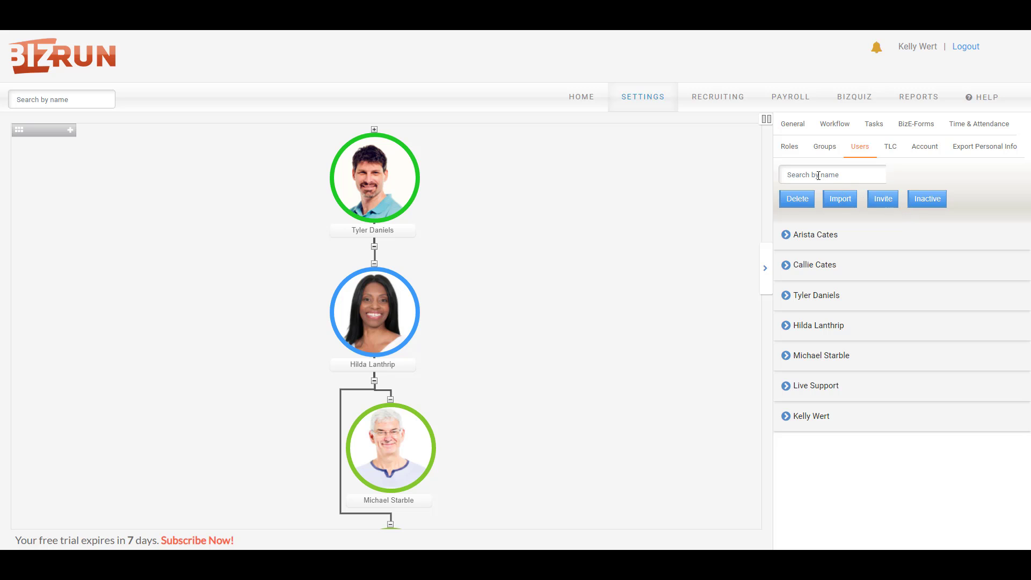
text(moe)
click(883, 198)
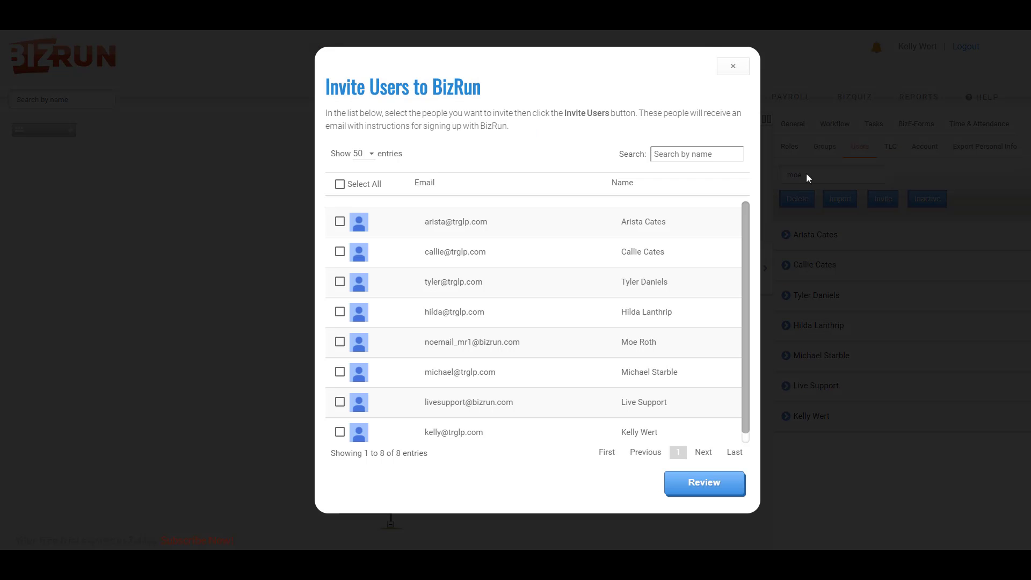
click(679, 154)
text(moe)
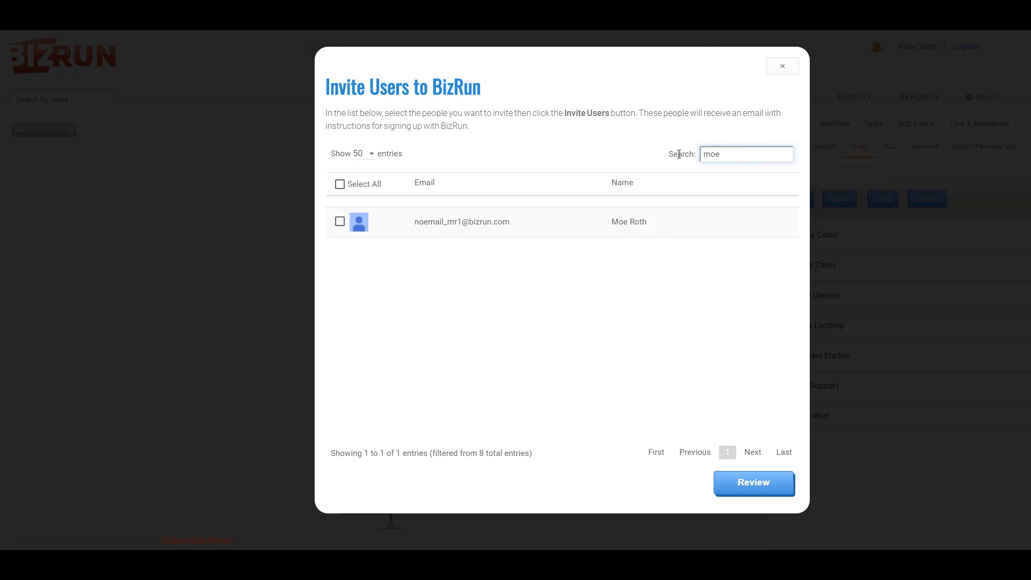
click(339, 221)
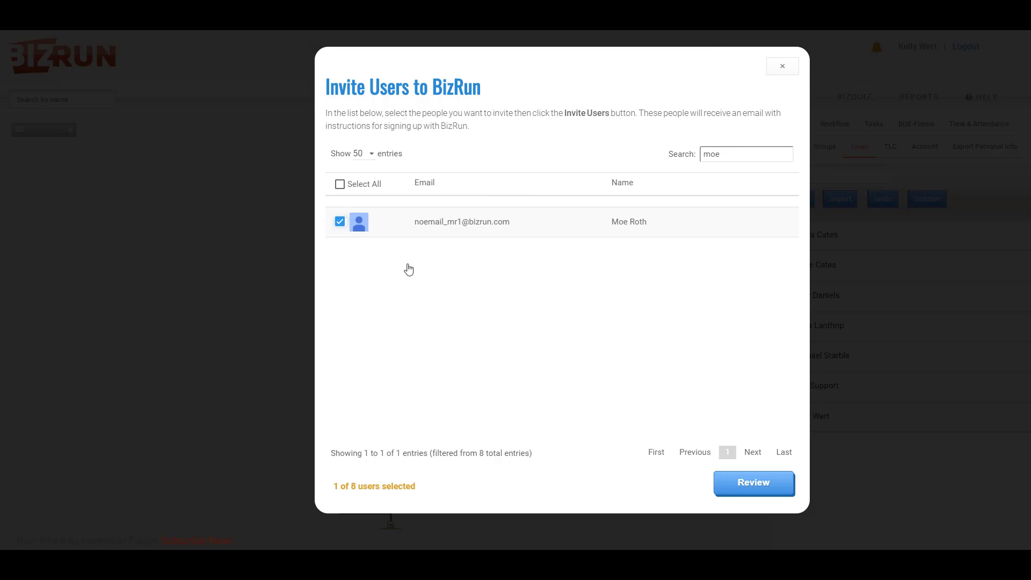
click(772, 486)
click(772, 487)
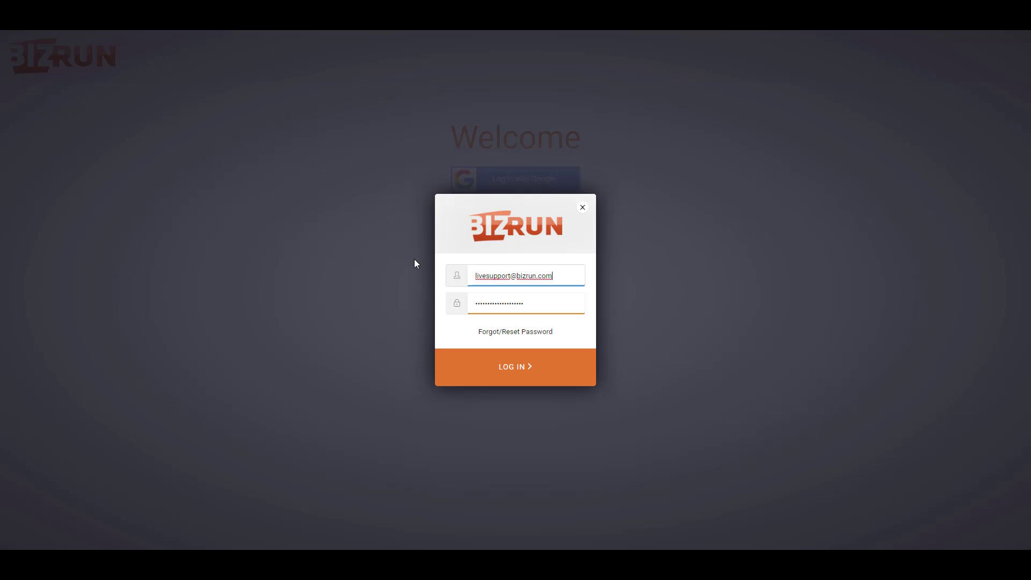
- Log in with the new employee's username in place of the prefilled email, plus the temporary password
drag(547, 276, 460, 277)
text(mr)
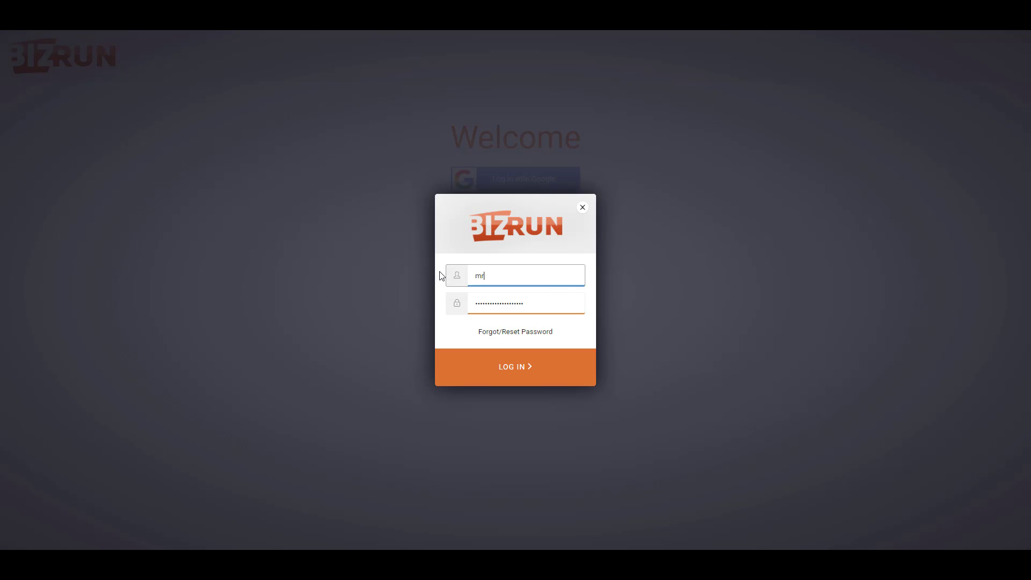
text(1)
key(Tab)
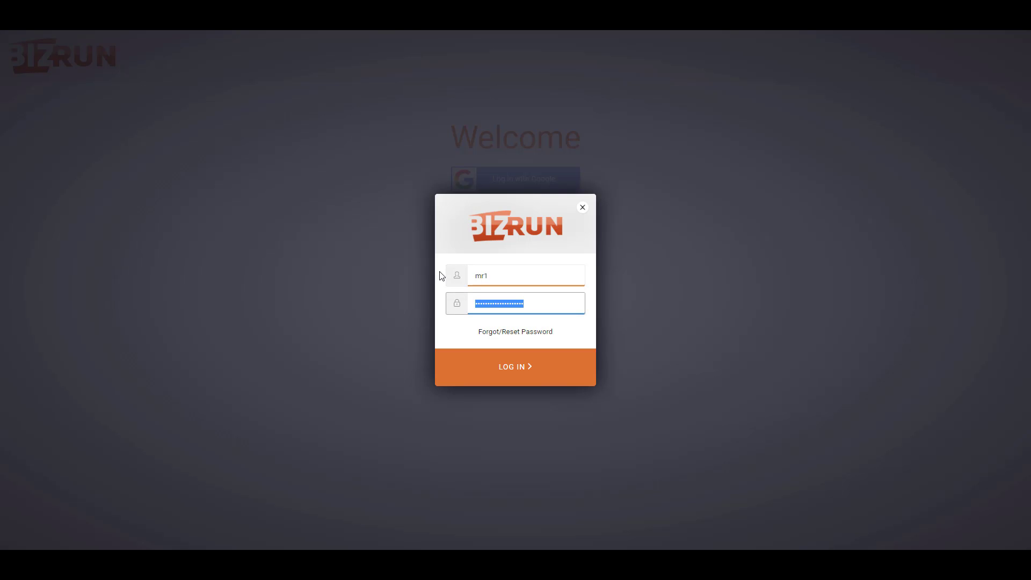
text(•)
click(502, 367)
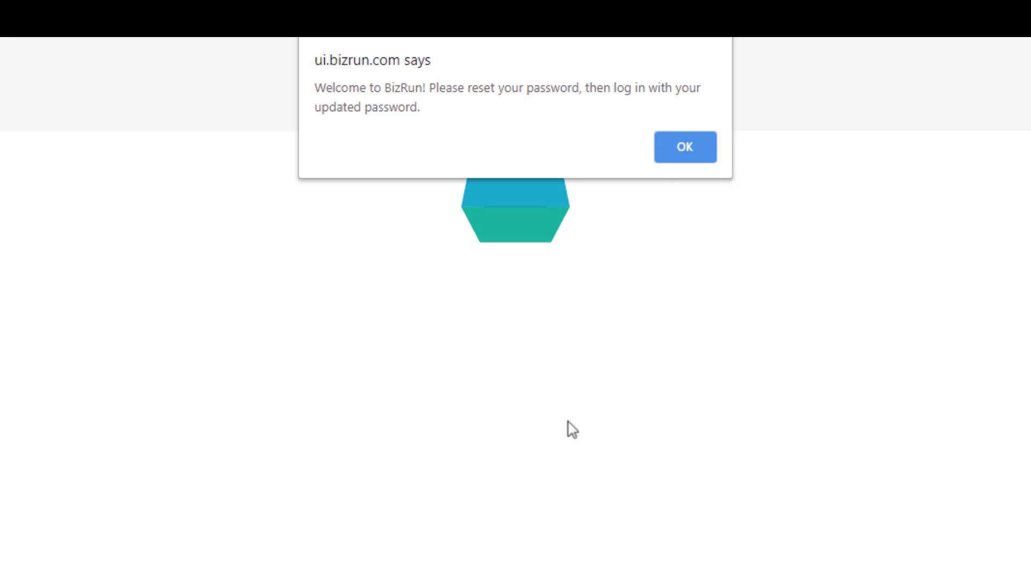
- Dismiss the reset notice, then enter and confirm a new password and submit it
click(669, 146)
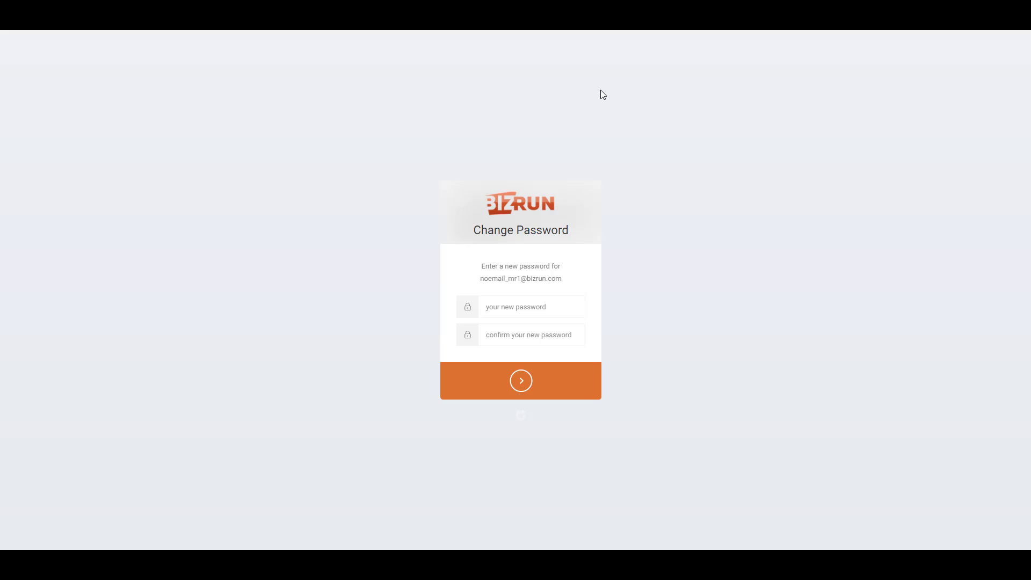
drag(555, 308, 426, 310)
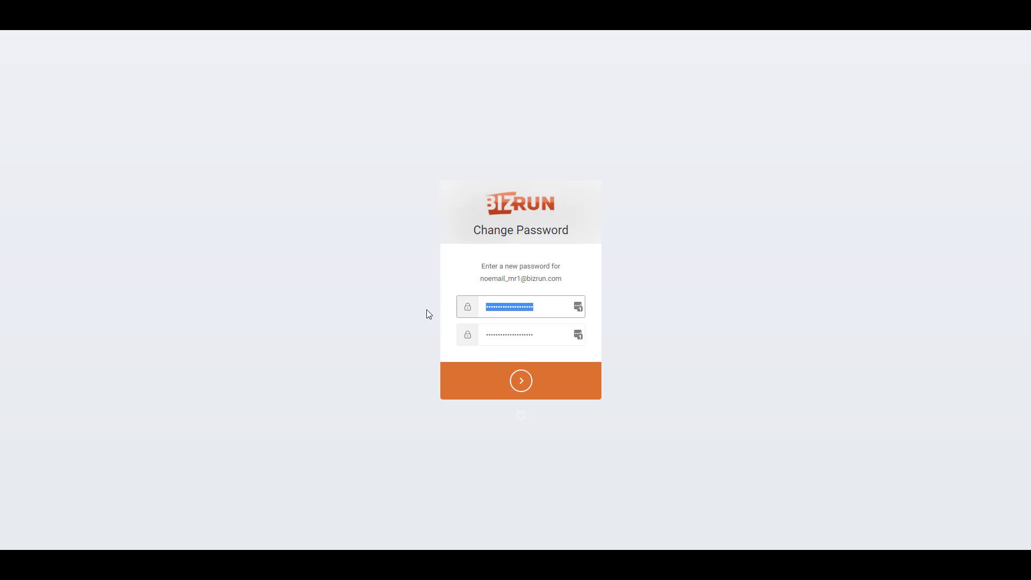
key(ctrl+v)
drag(532, 333, 413, 329)
key(ctrl+v)
click(526, 385)
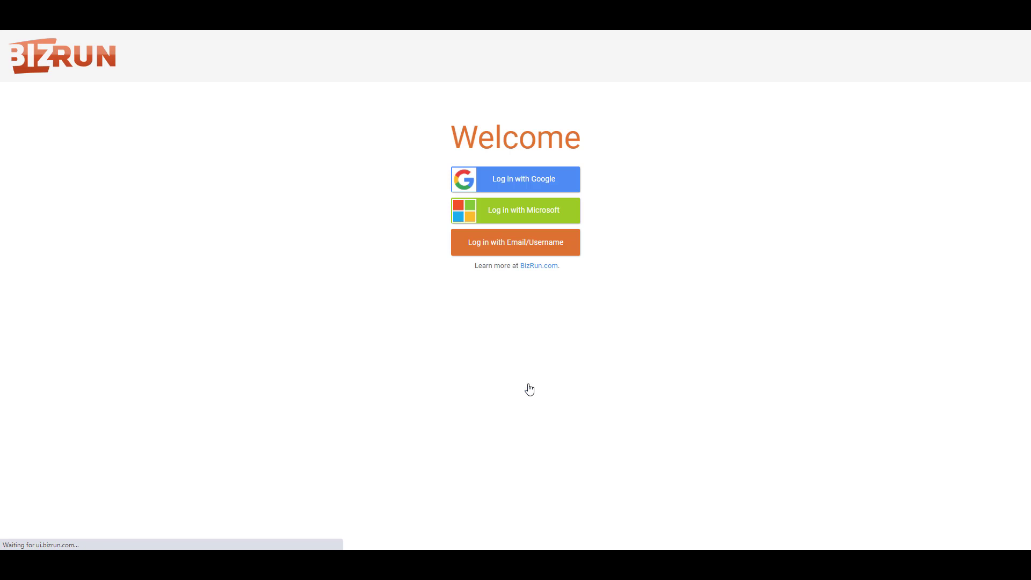
- Log in with the employee's username and new password, then accept the terms of service
click(523, 253)
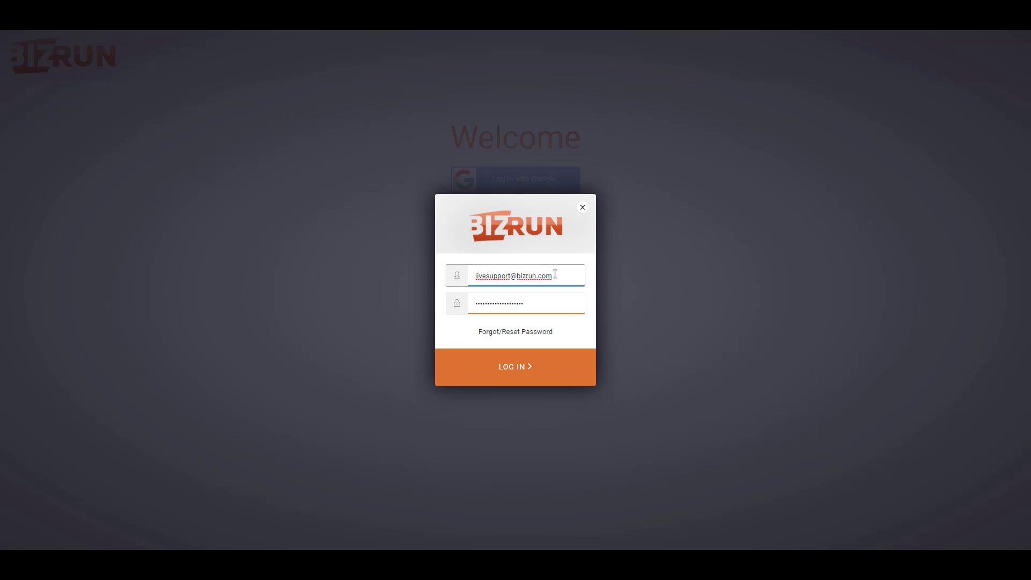
drag(554, 273, 434, 277)
text(mr1)
key(Tab)
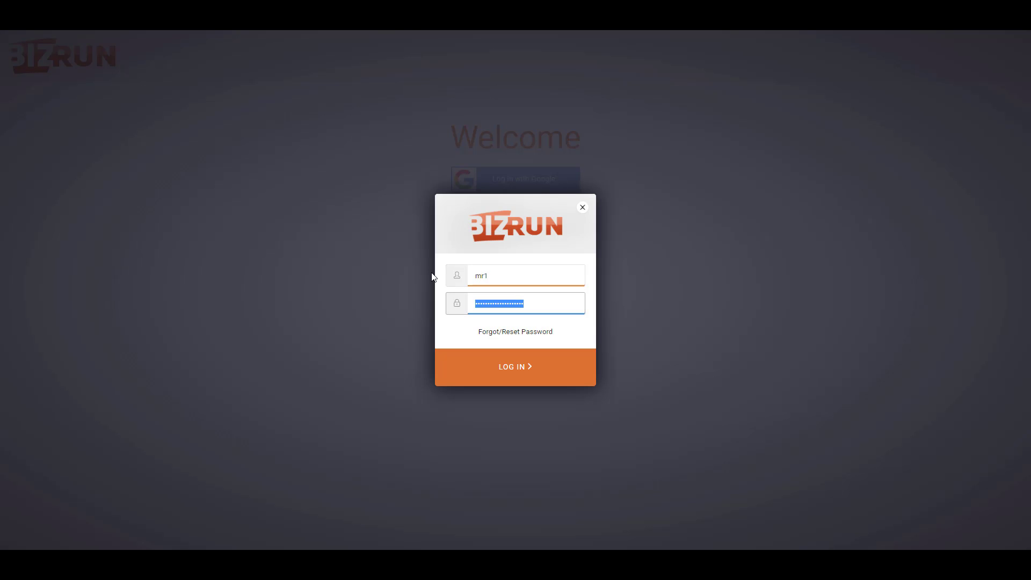
key(ctrl+v)
click(514, 370)
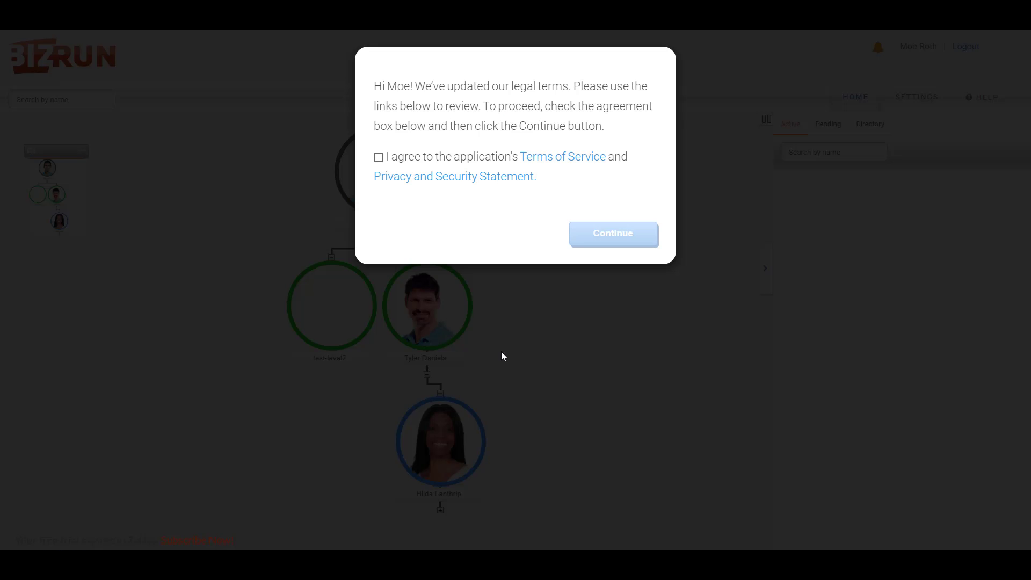
click(379, 158)
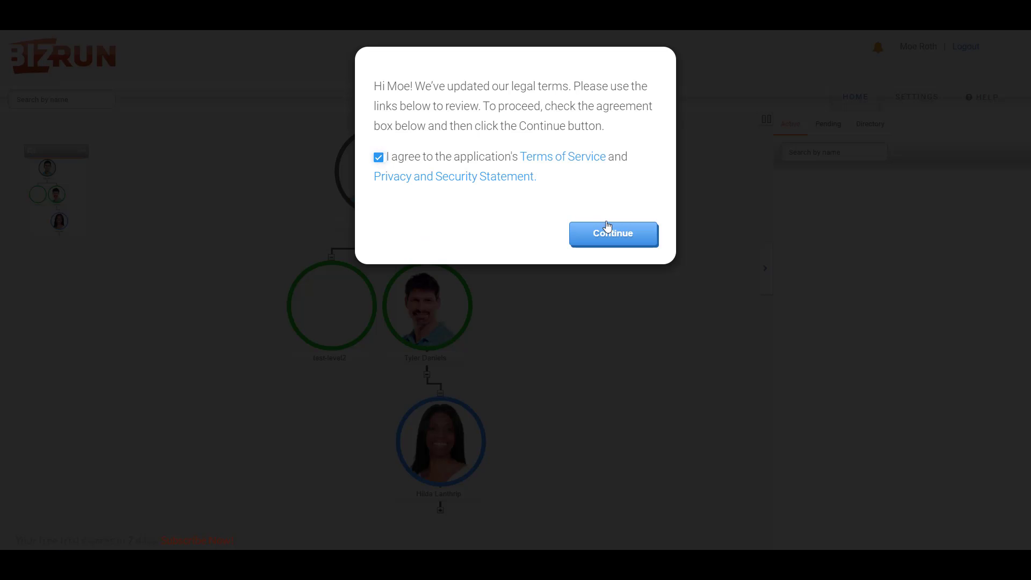
click(607, 226)
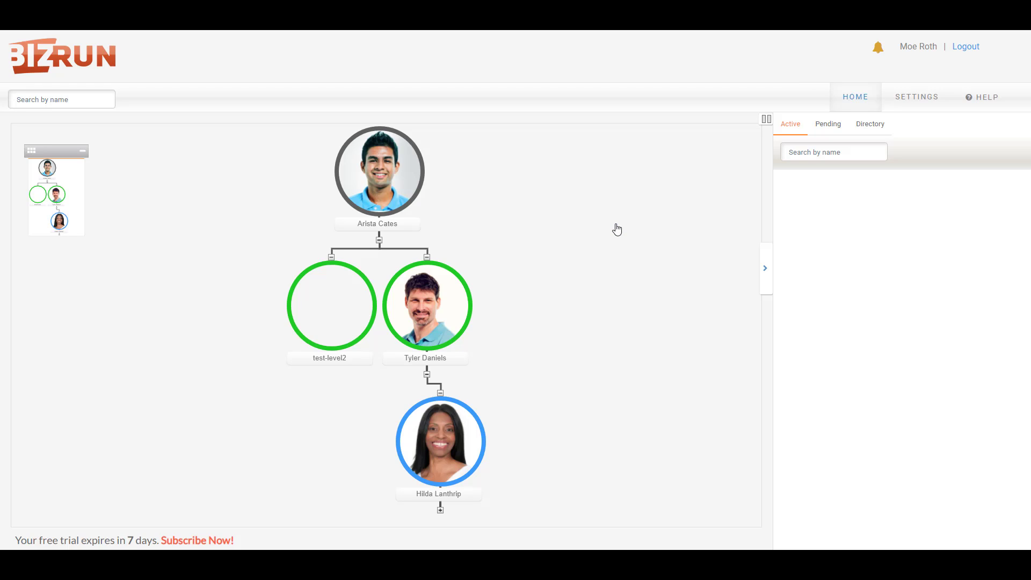